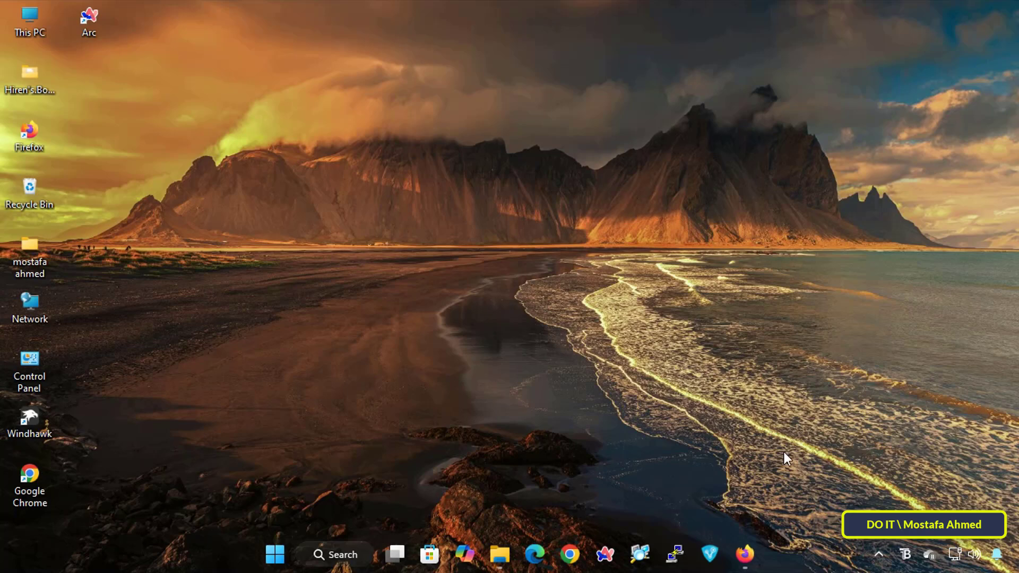
Bring Firefox forward, load about:config and accept the risk warning to reach the preferences.
left_click(745, 555)
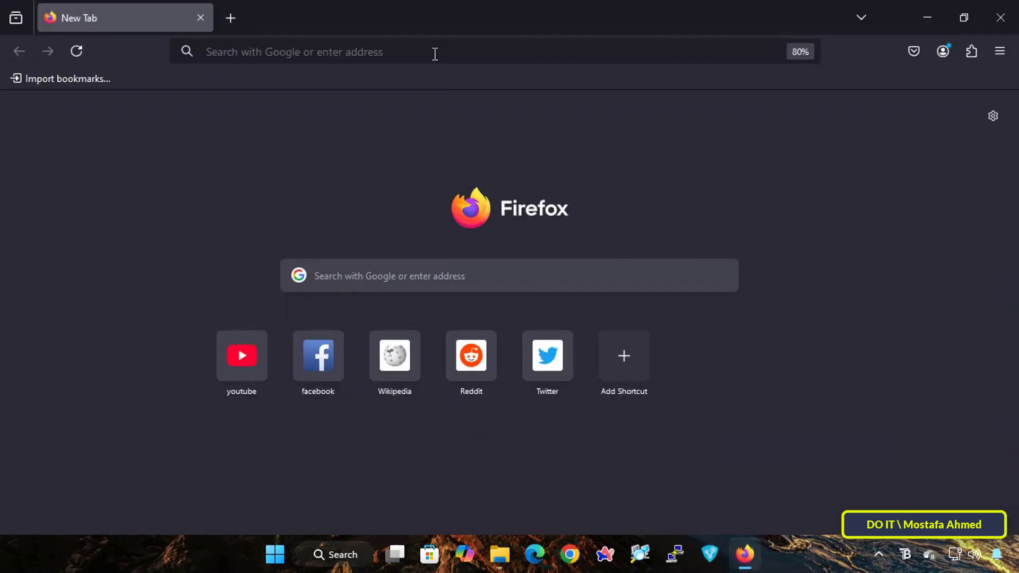
left_click(441, 57)
type("abou")
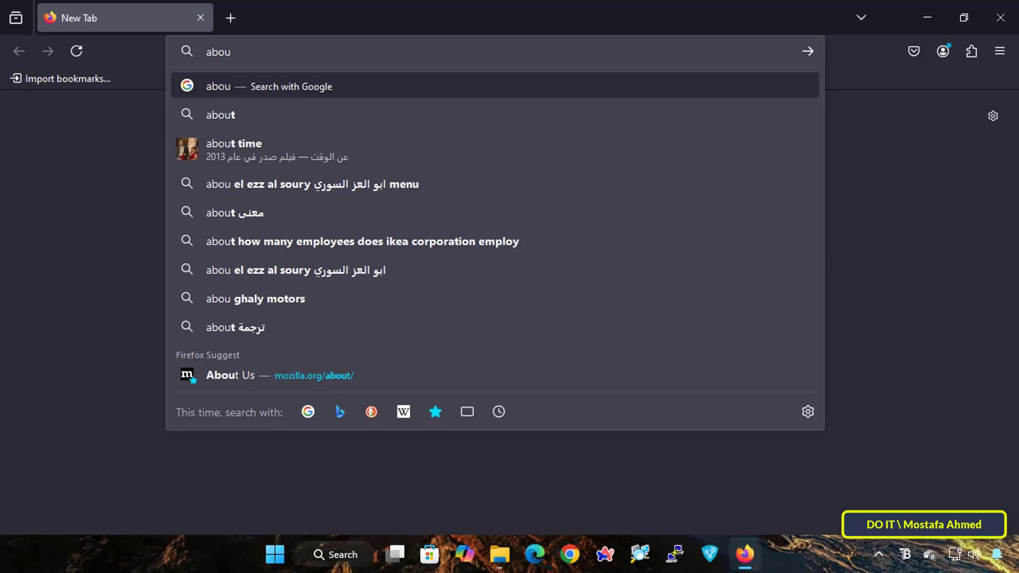
type("t:config")
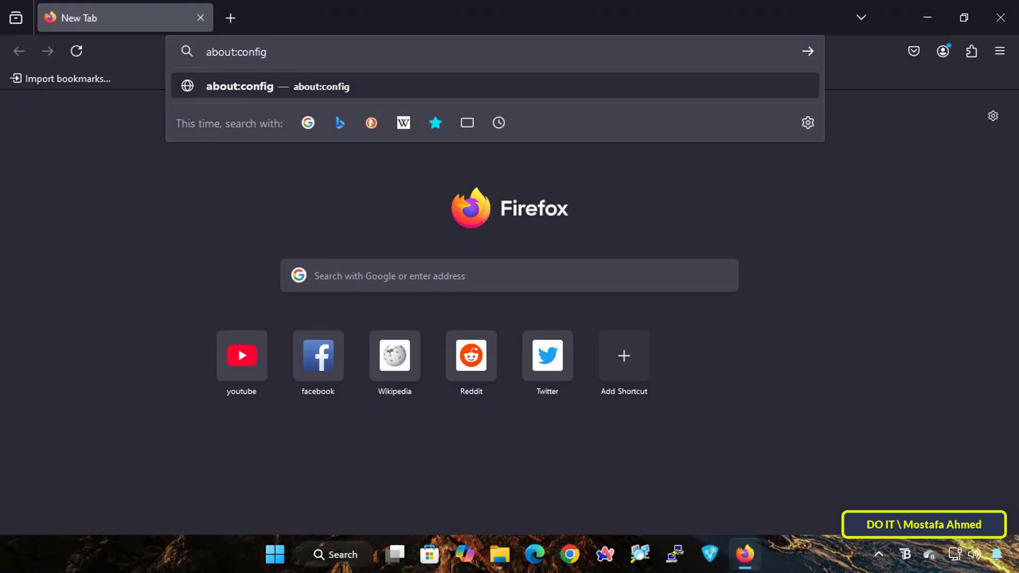
key("Return")
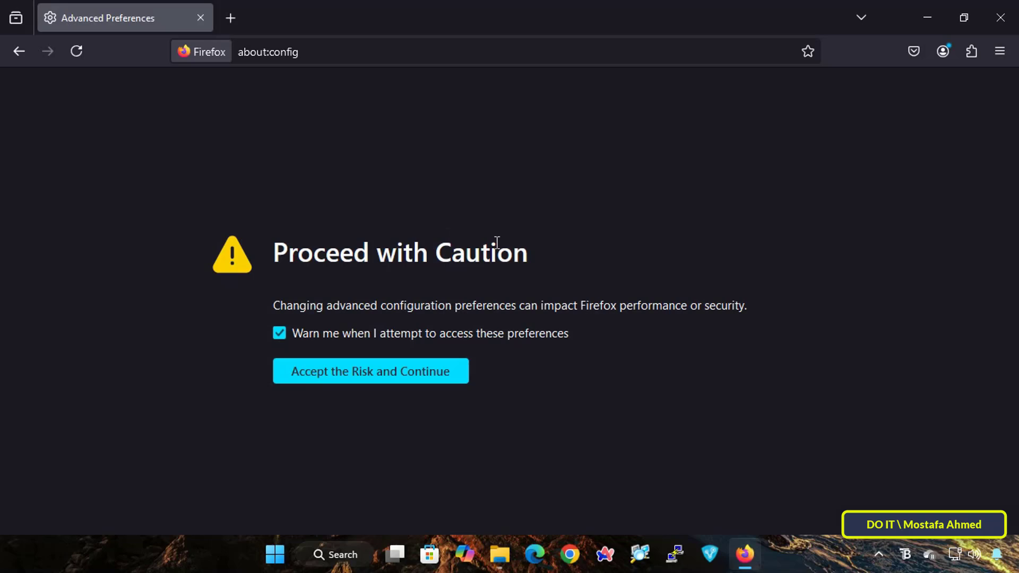
left_click(356, 375)
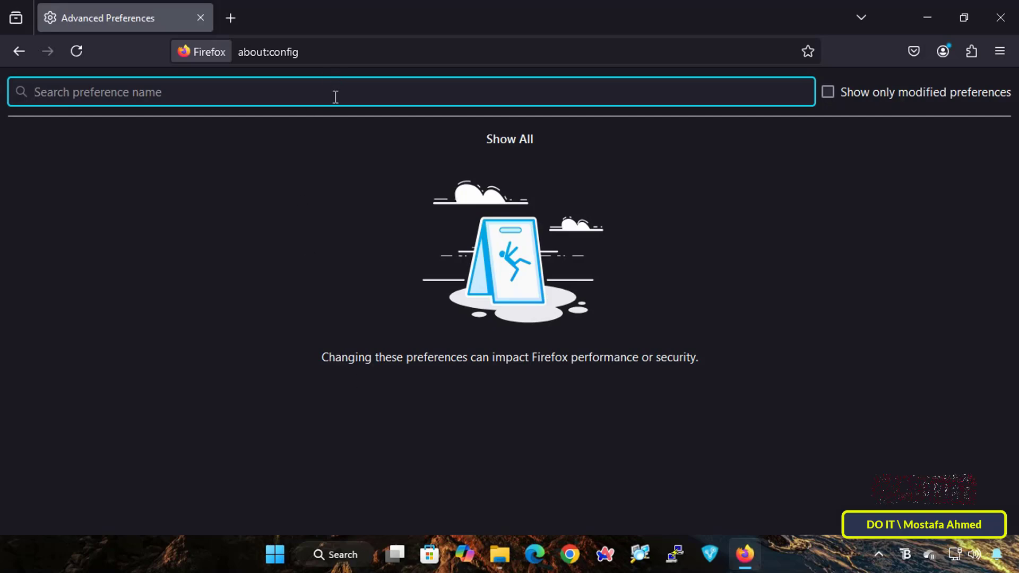
Search 'browser.tabs.groups' and set browser.tabs.groups.enabled to true.
type("br")
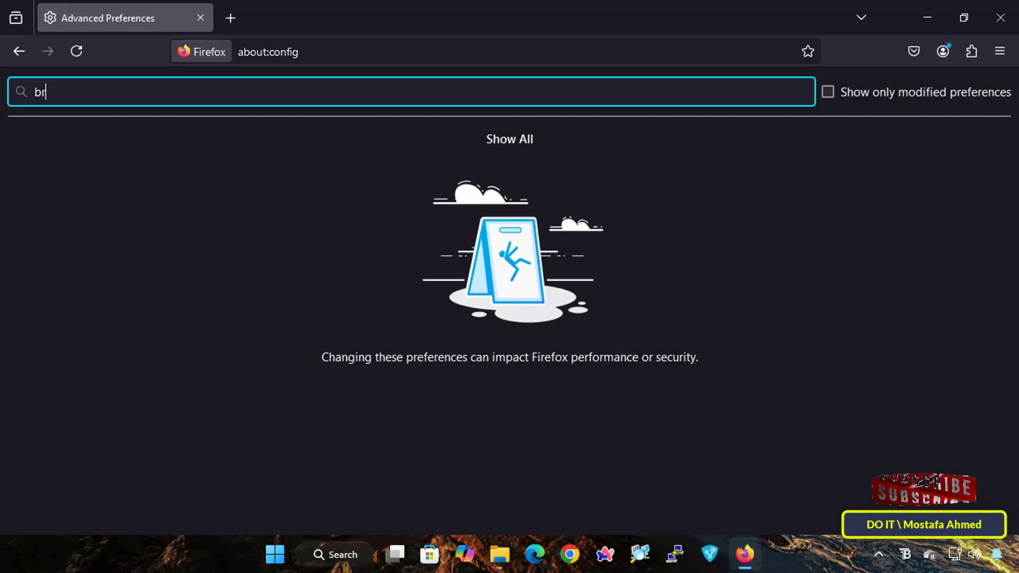
type("owser")
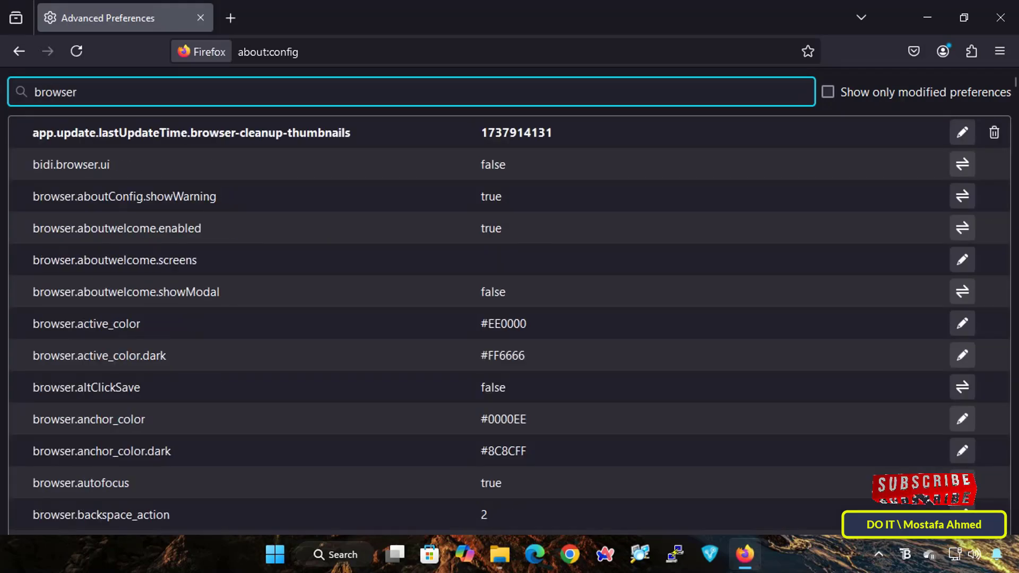
type(".tabs")
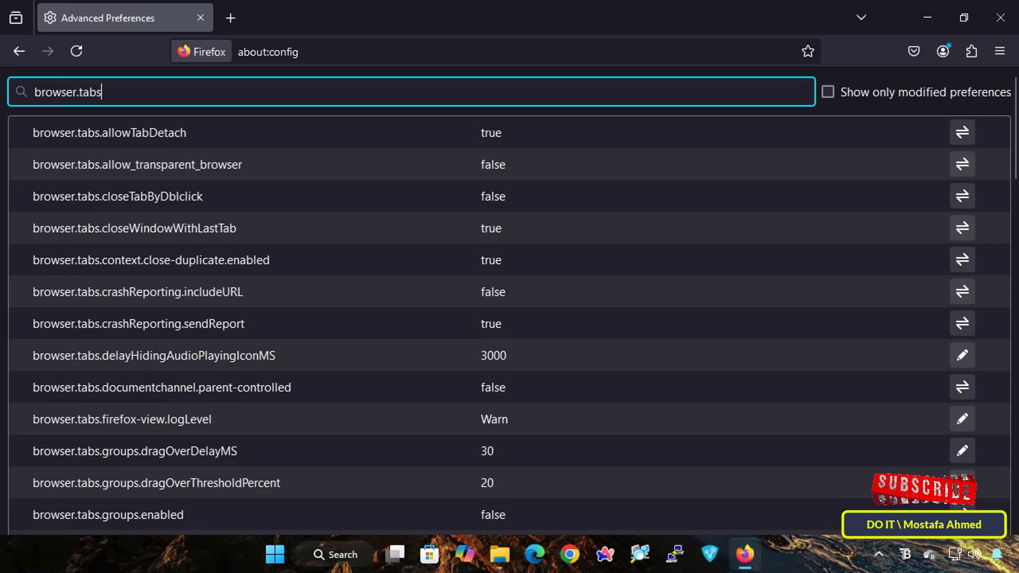
type(".groups")
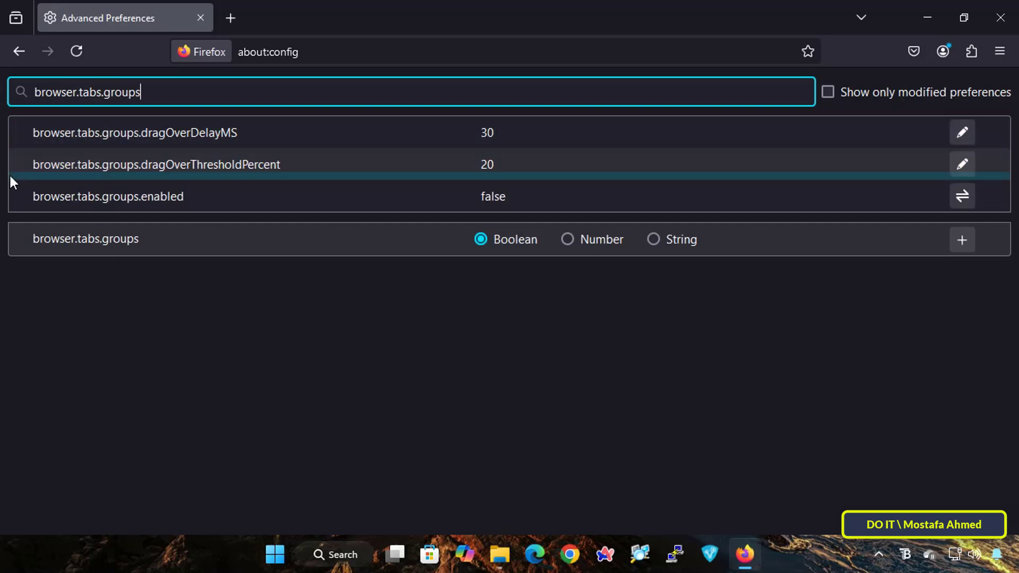
left_click(110, 199)
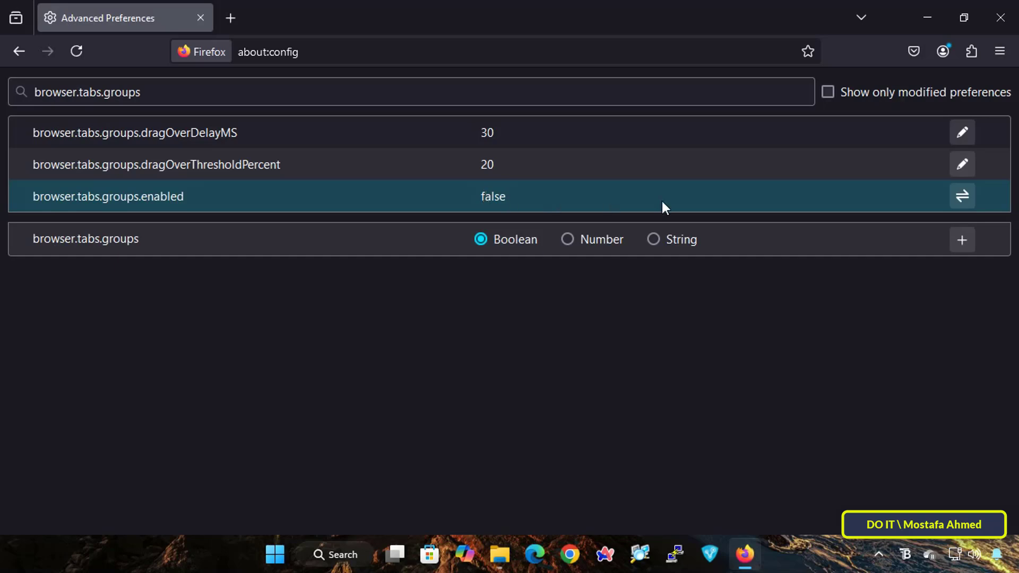
left_click(964, 200)
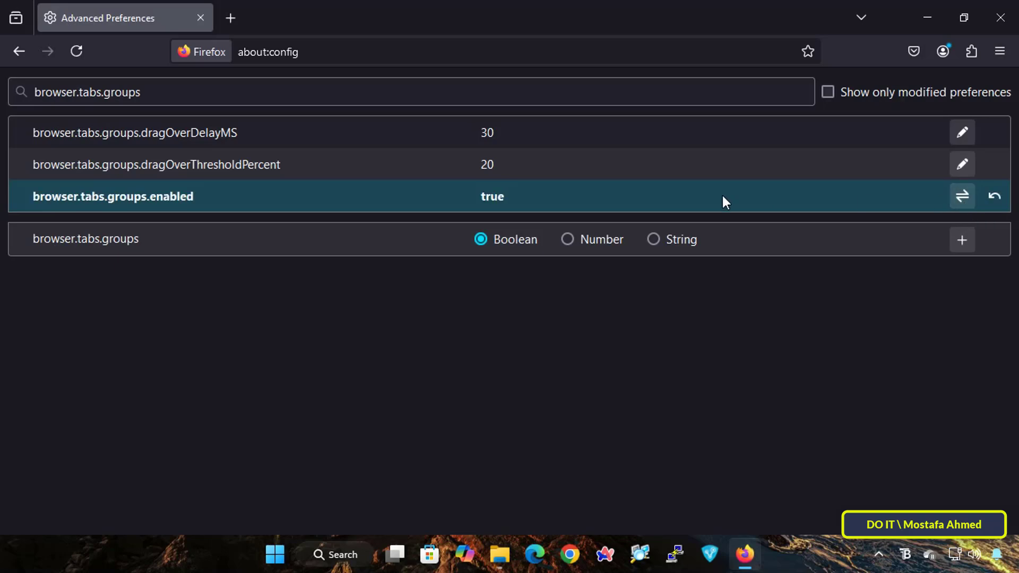
left_click_drag(512, 198, 498, 194)
left_click(460, 334)
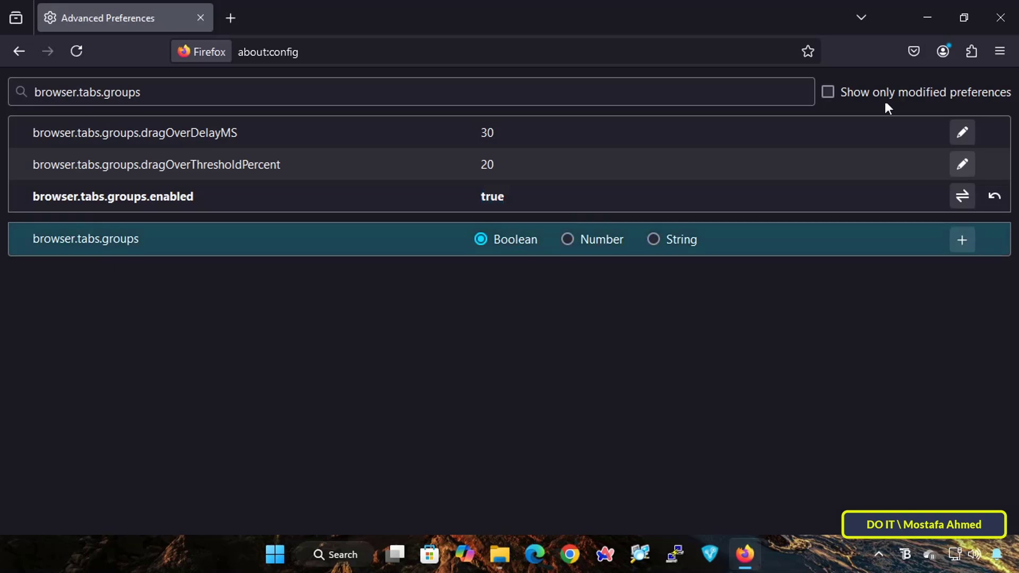
Restart Firefox and open the YouTube and Facebook shortcuts in new tabs.
left_click(1001, 26)
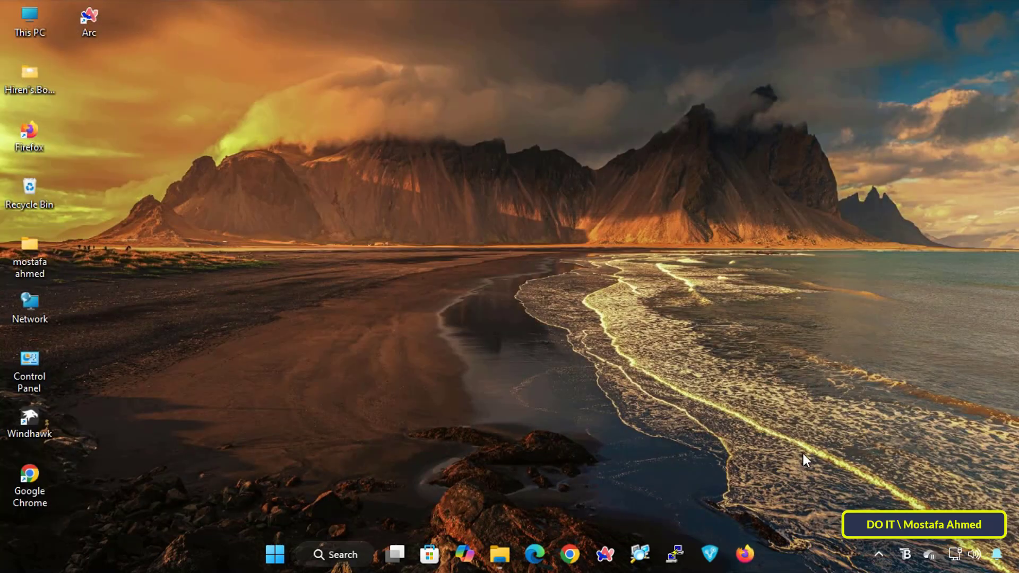
left_click(745, 553)
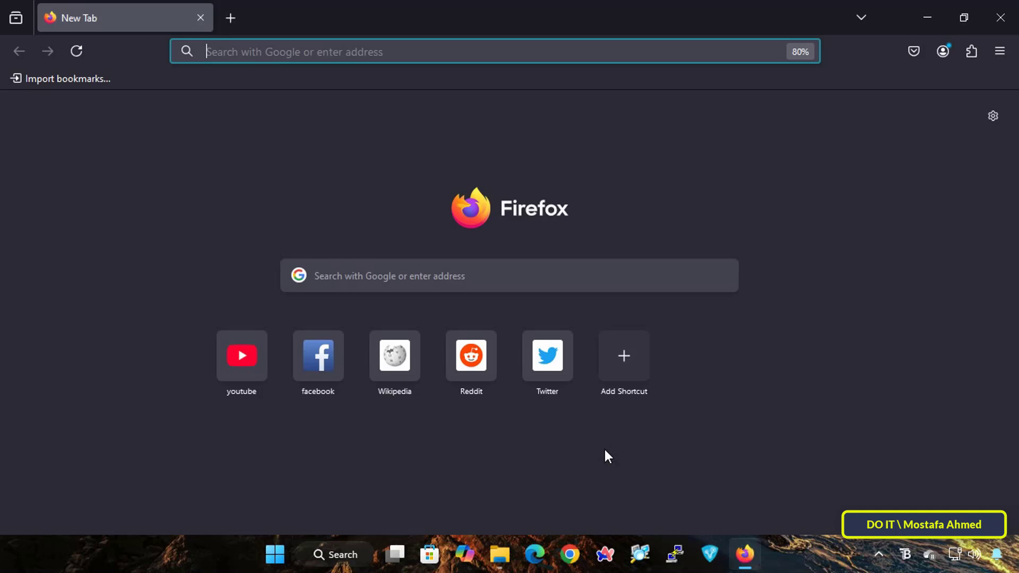
right_click(245, 366)
left_click(314, 79)
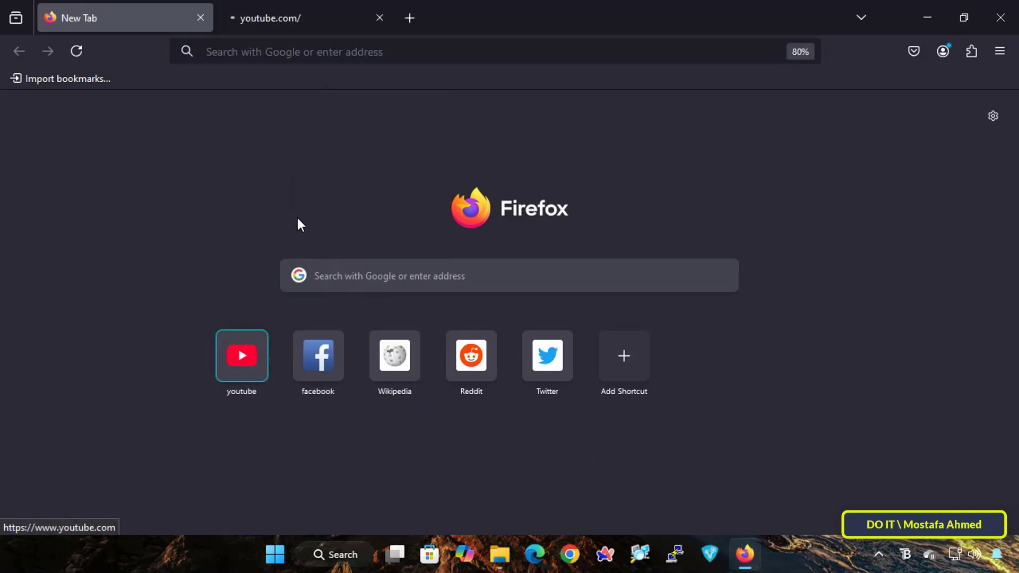
right_click(316, 342)
left_click(419, 75)
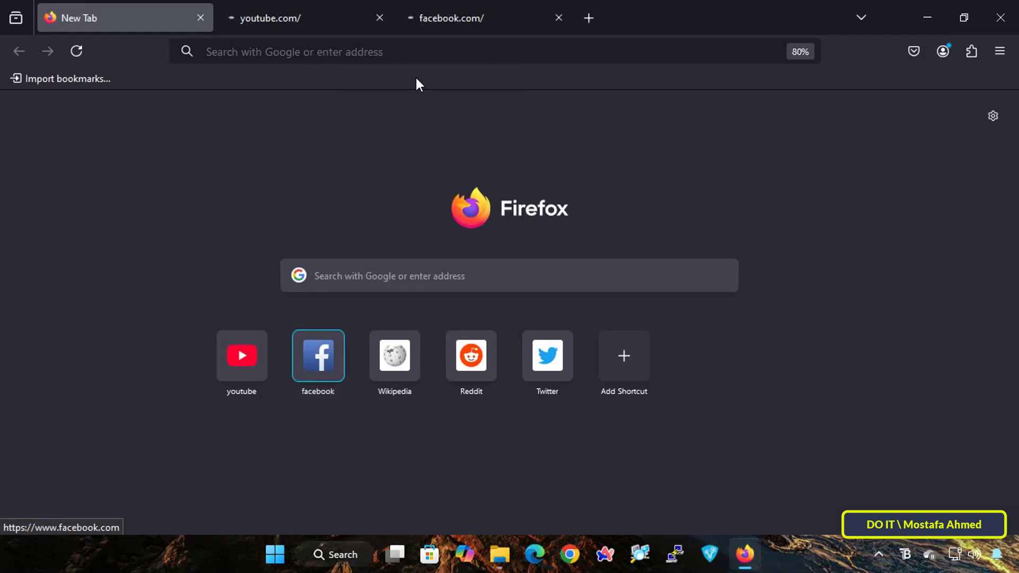
Close the leftover empty New Tab tab.
right_click(141, 18)
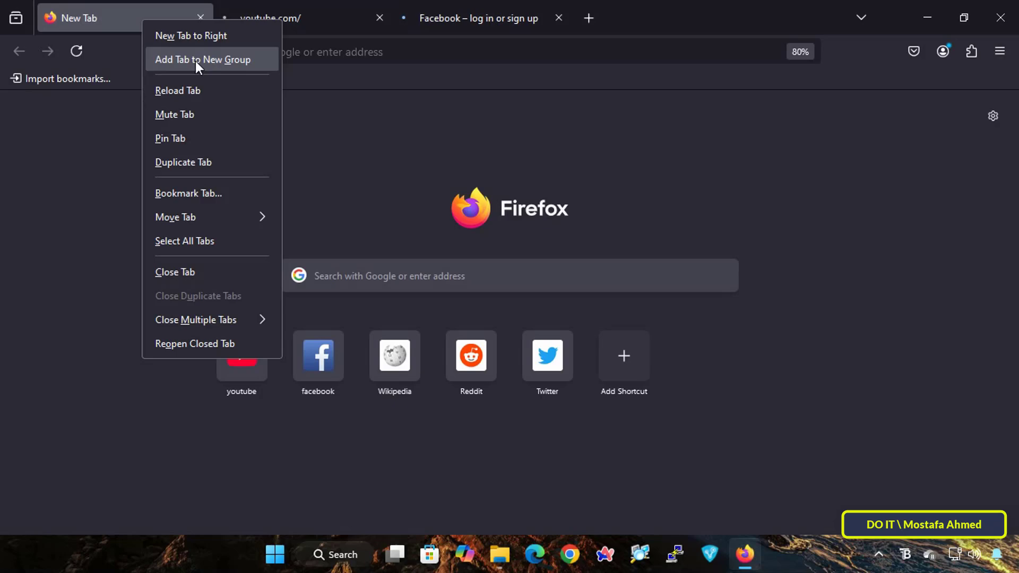
left_click(388, 159)
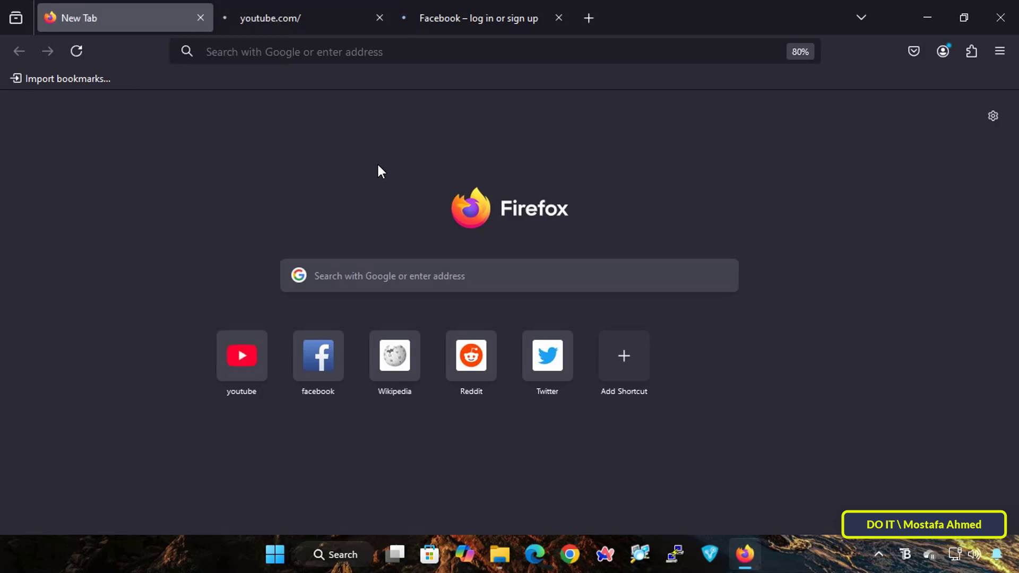
left_click(196, 20)
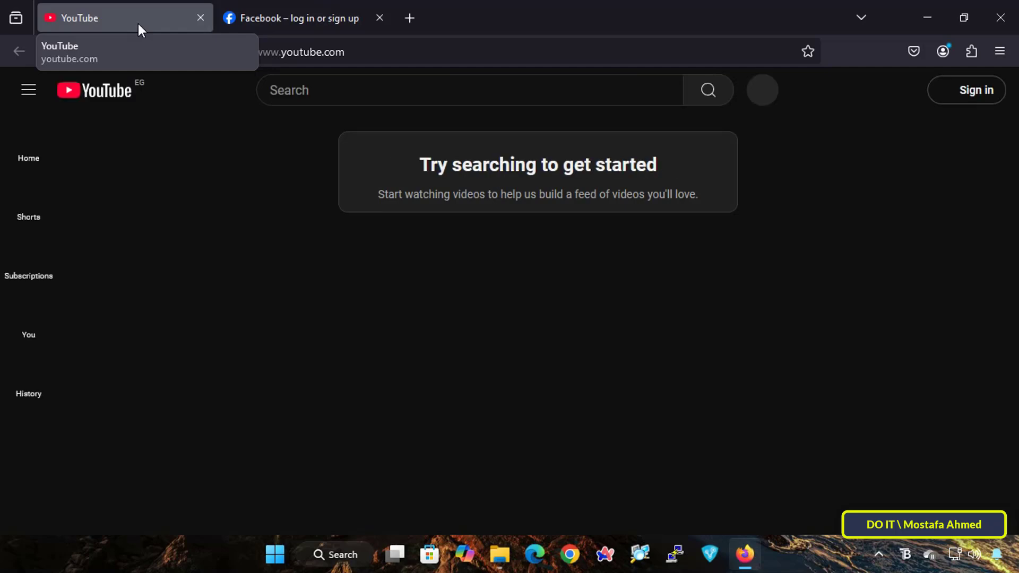
Put the YouTube tab into a new tab group named 'Social Media', coloured red.
right_click(139, 24)
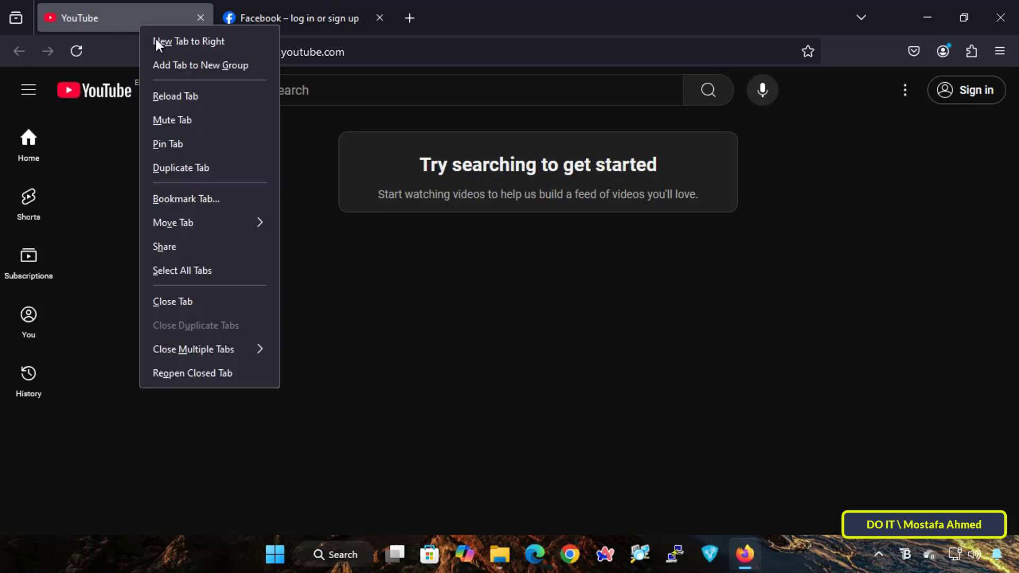
left_click(196, 69)
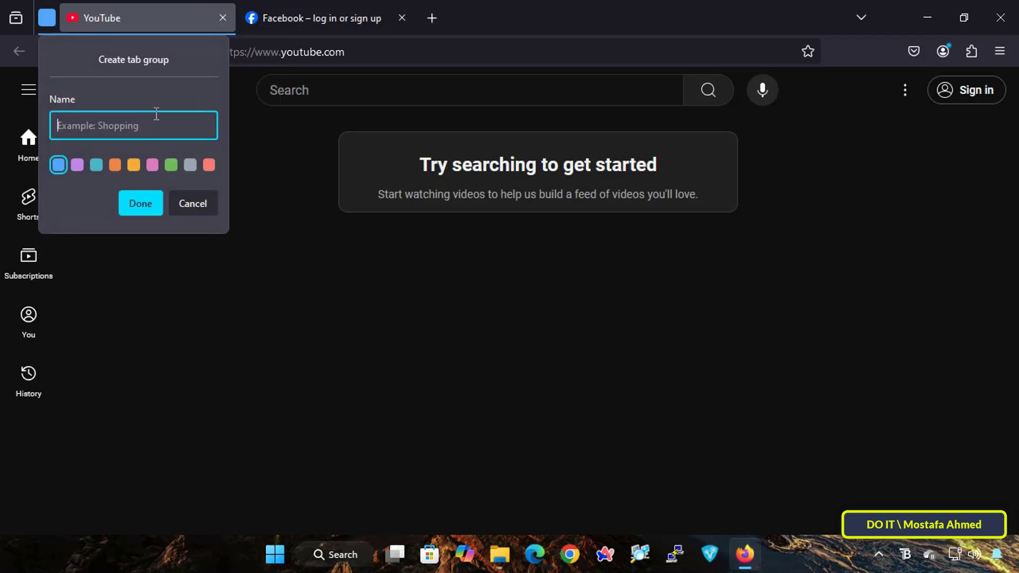
type("Soc")
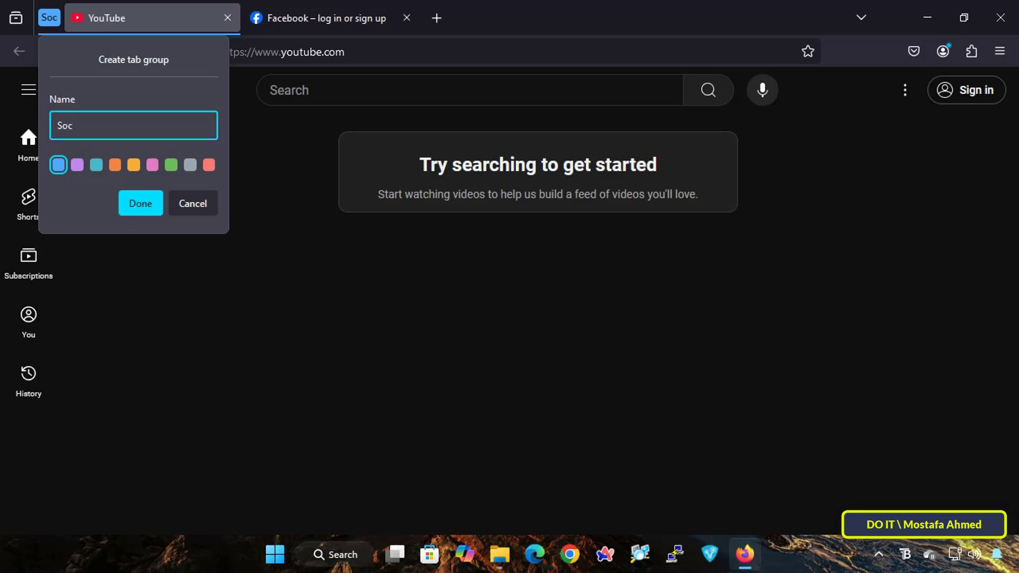
type("ial")
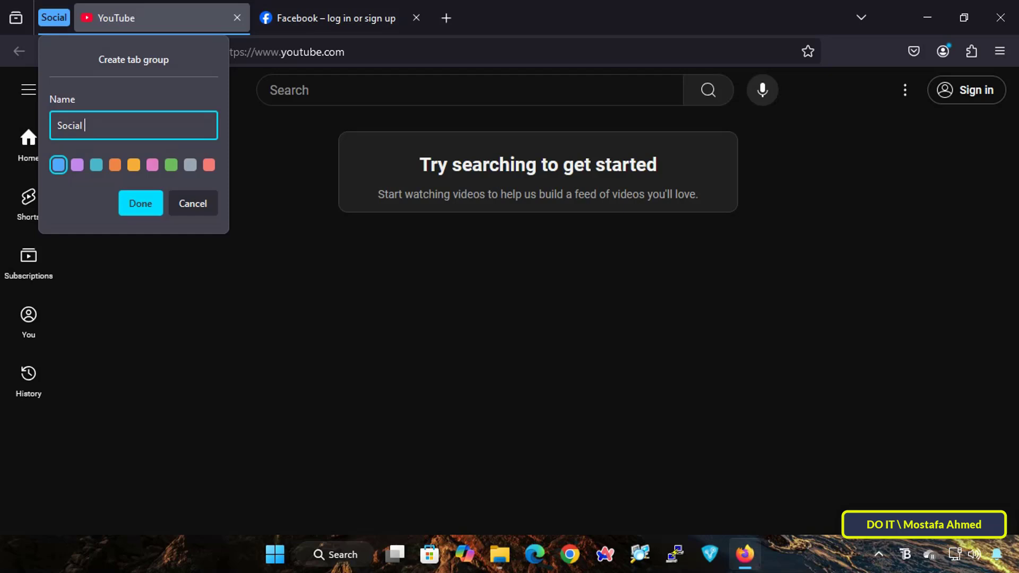
type(" Med")
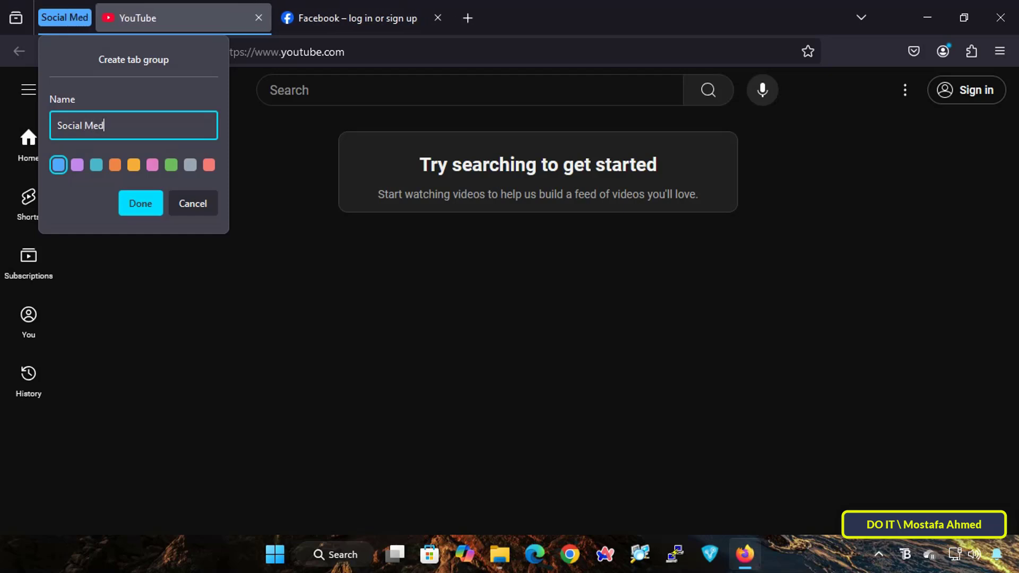
type("ia")
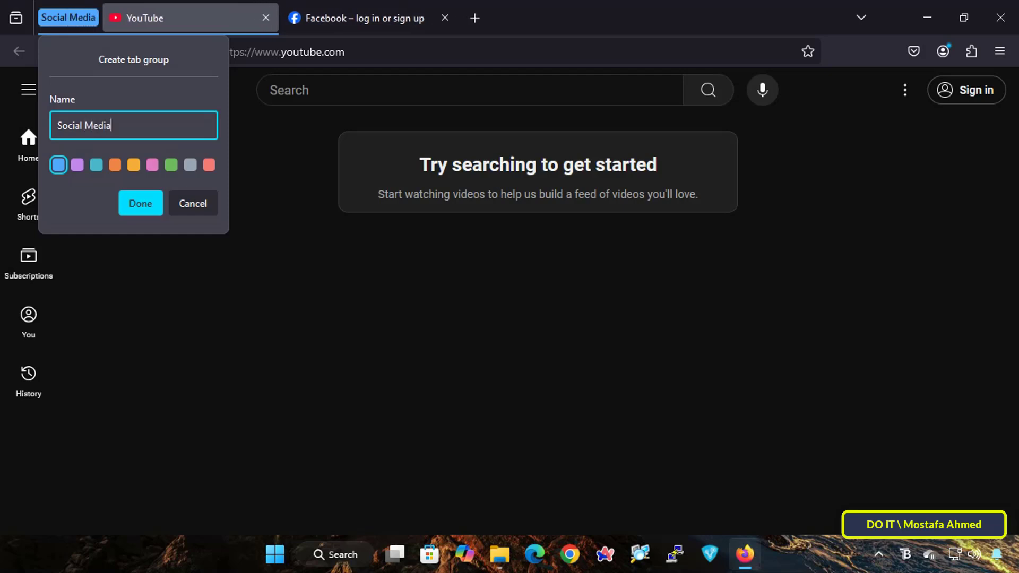
left_click(207, 165)
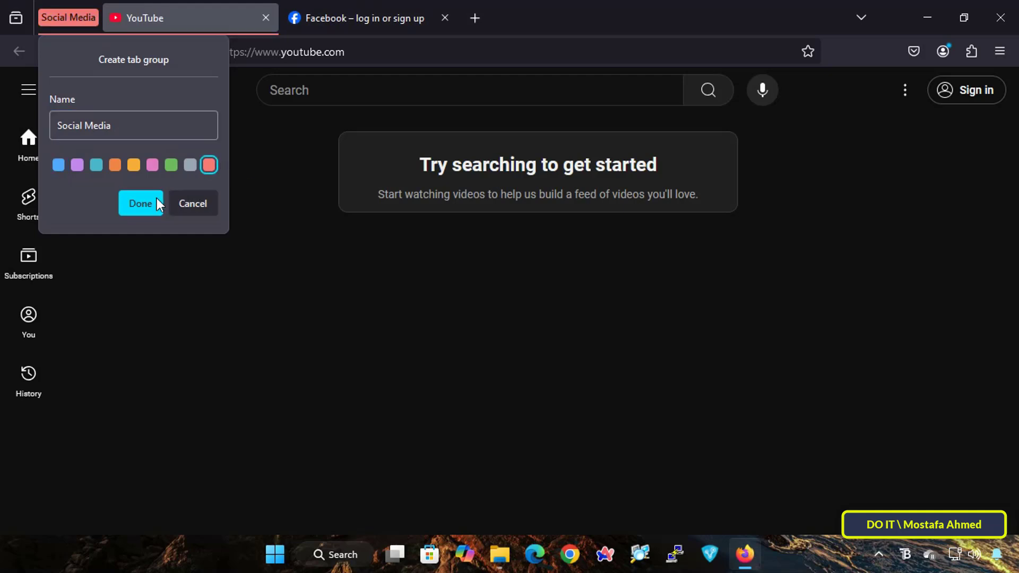
Confirm the Social Media group and add the Facebook tab to it.
left_click(141, 204)
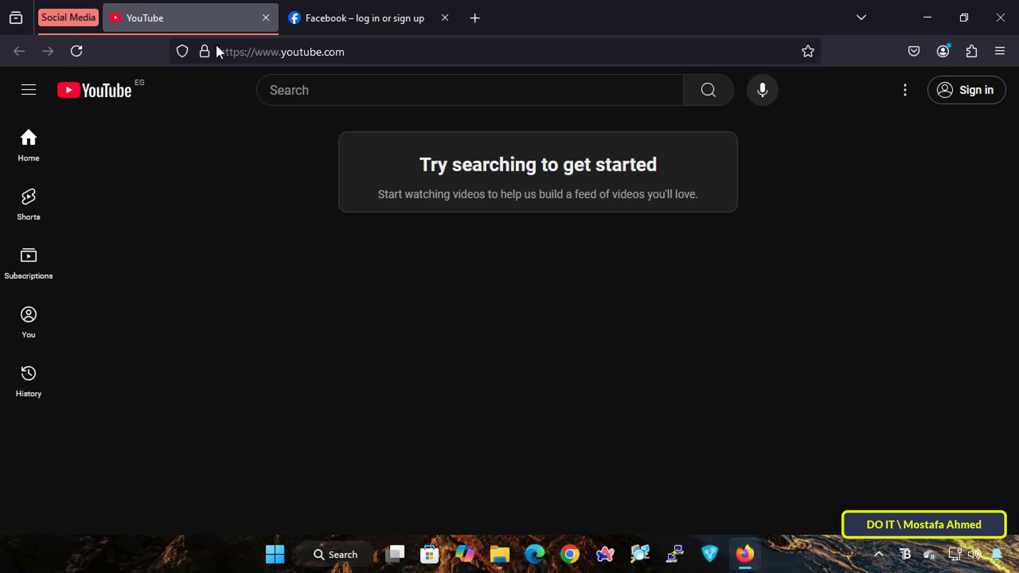
mouse_move(317, 30)
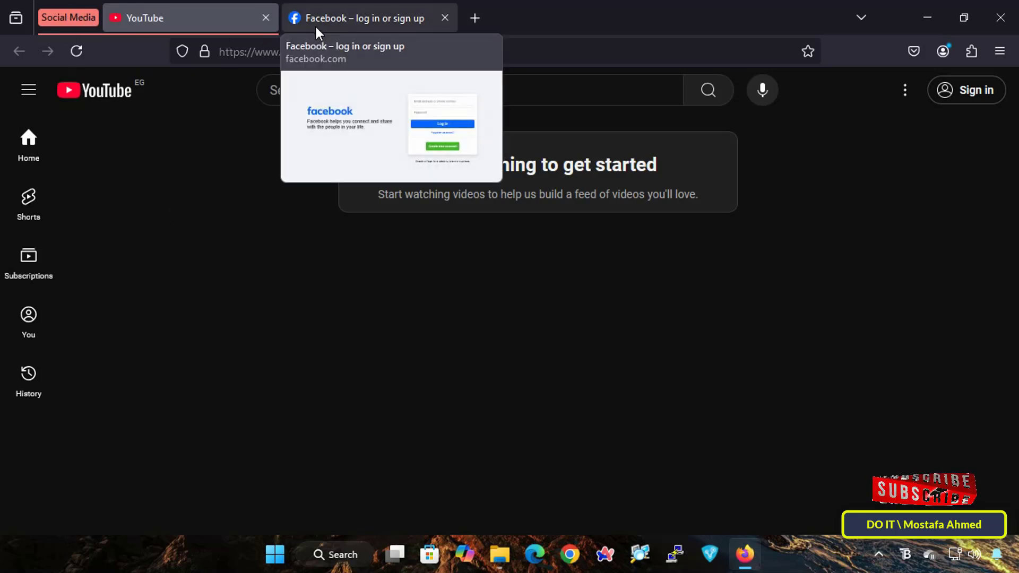
right_click(316, 27)
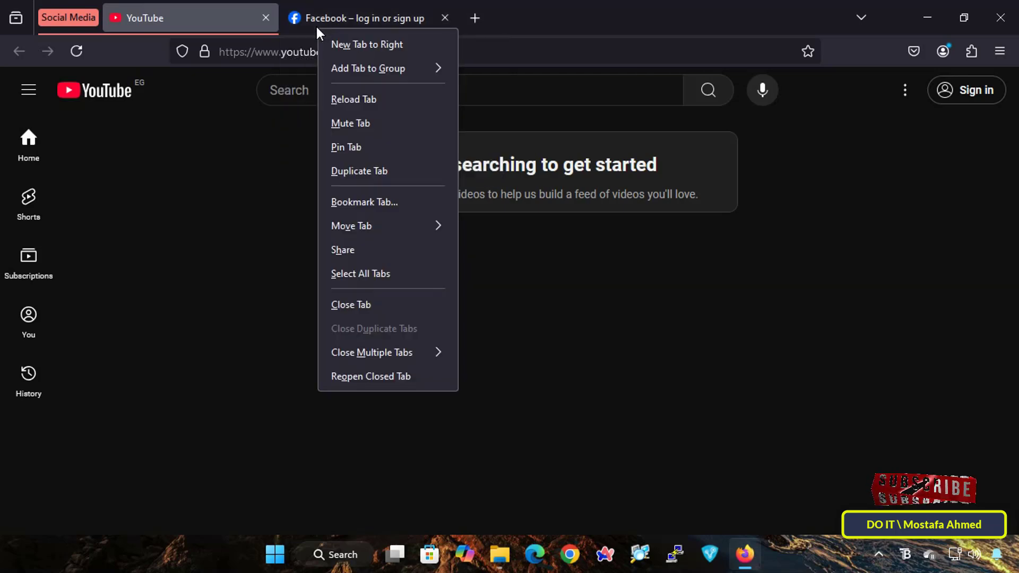
mouse_move(359, 65)
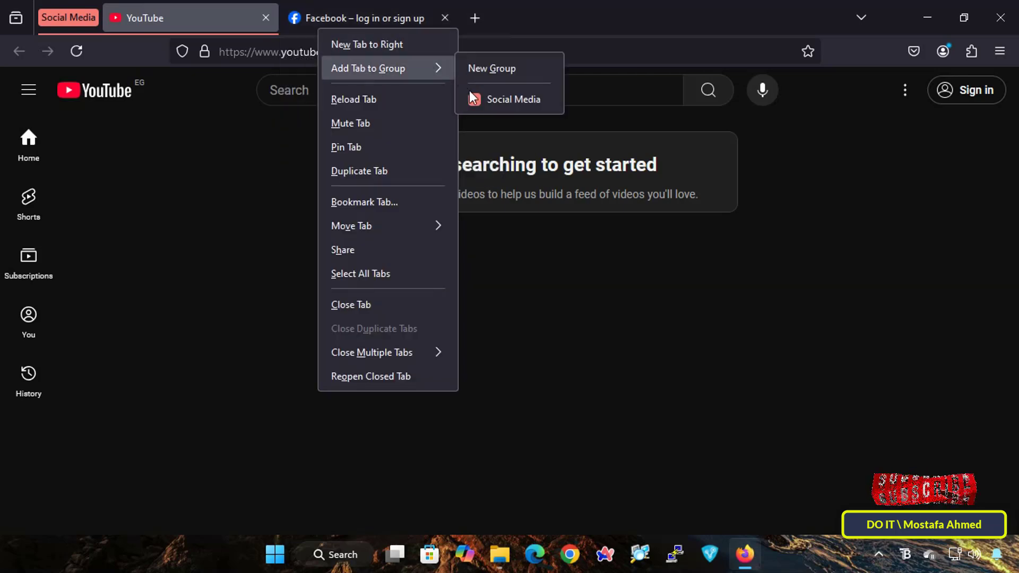
left_click(496, 103)
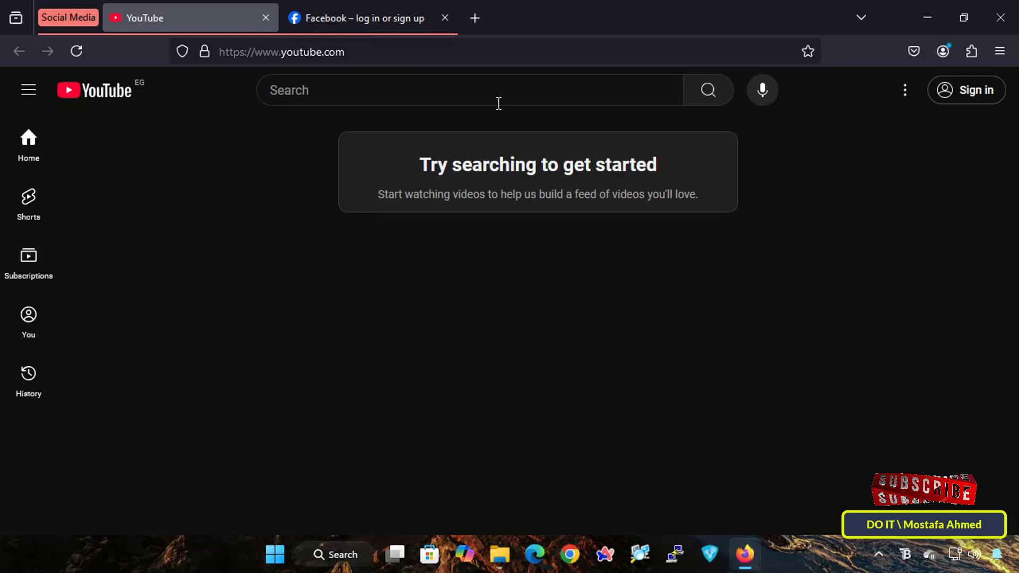
Load Google in a new tab and create a yellow tab group named 'MyAccount'.
left_click(476, 18)
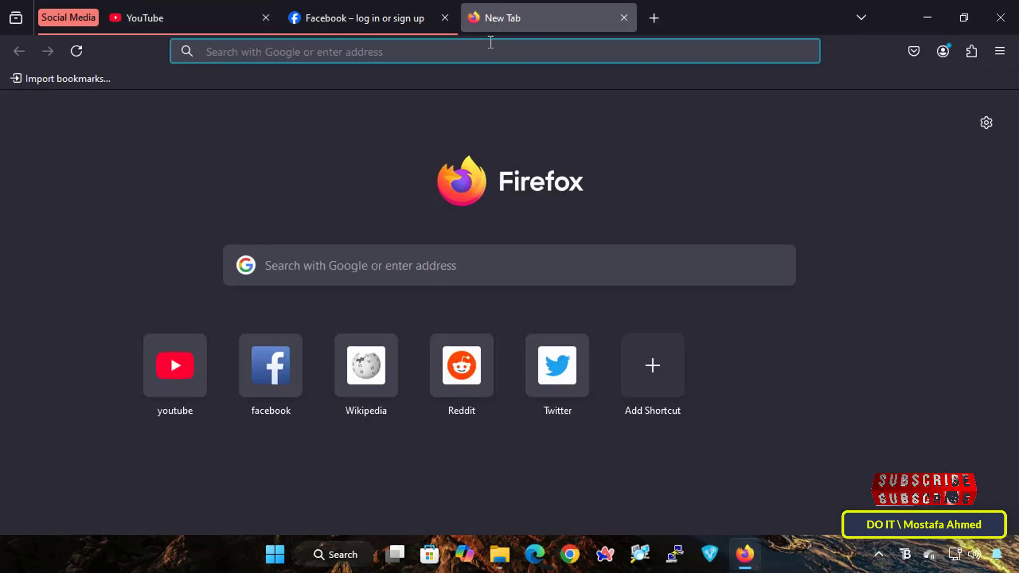
type("google")
key("Return")
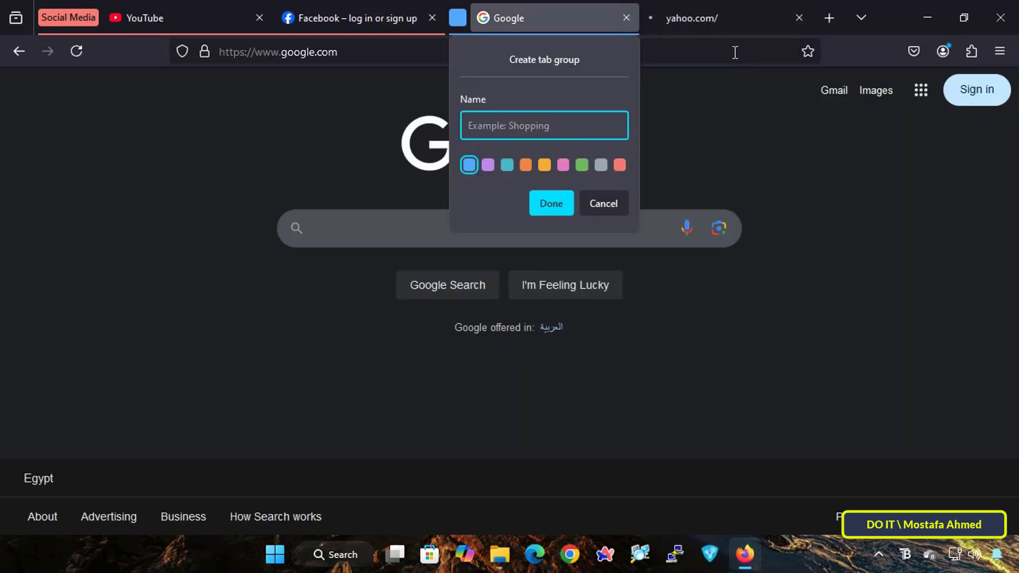
type("MyAccount")
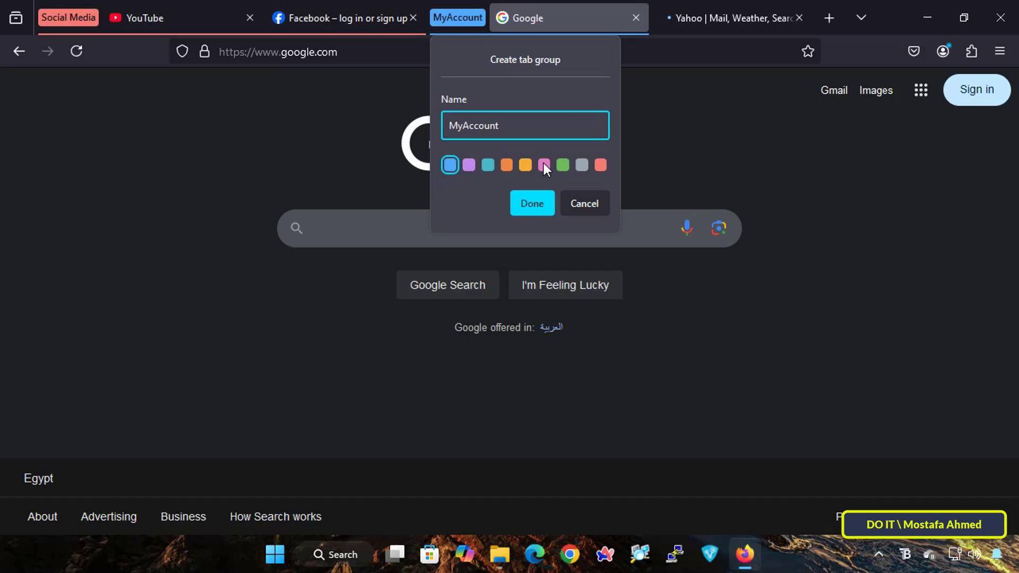
left_click(525, 166)
left_click(530, 202)
Add the Yahoo tab to the MyAccount group.
left_click(722, 19)
right_click(725, 20)
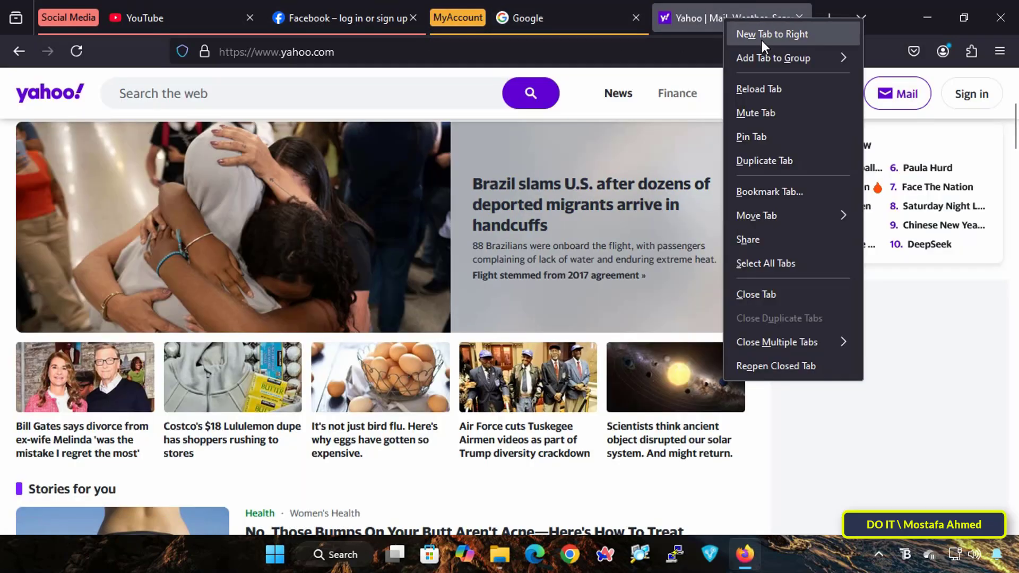
mouse_move(849, 59)
left_click(894, 114)
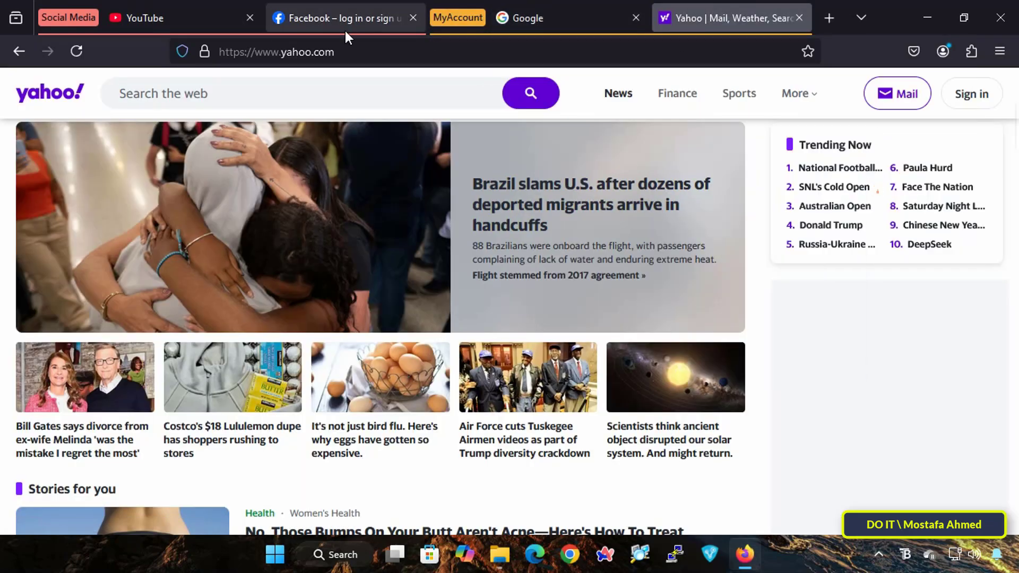
Toggle the group labels, leaving MyAccount collapsed and Social Media's tabs showing.
left_click(441, 17)
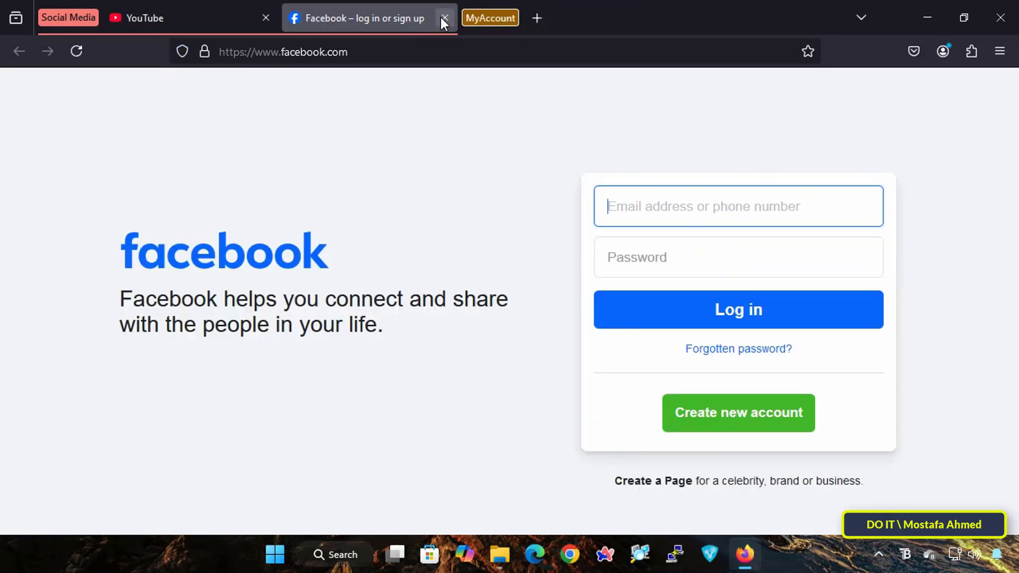
left_click(74, 19)
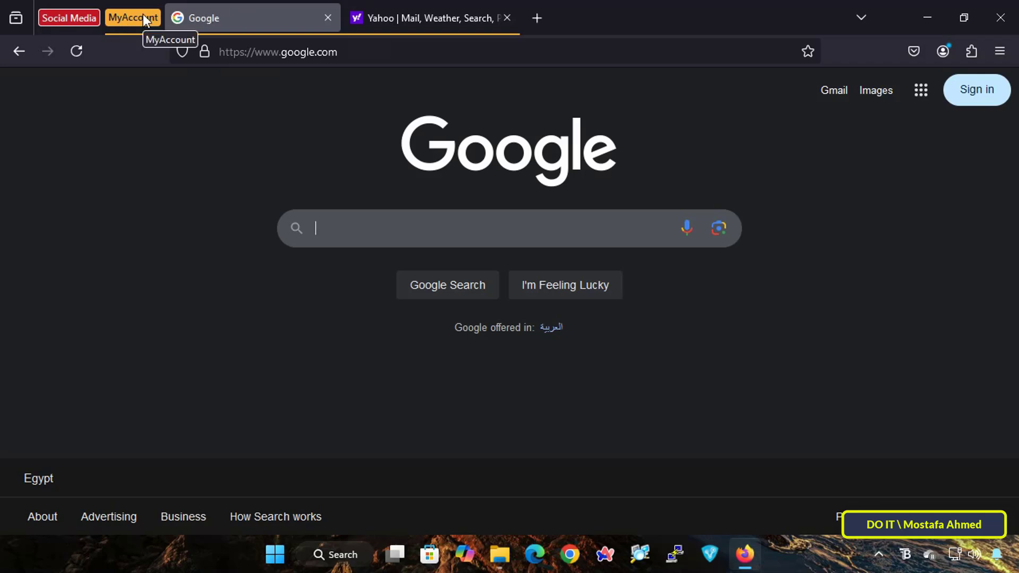
left_click(142, 14)
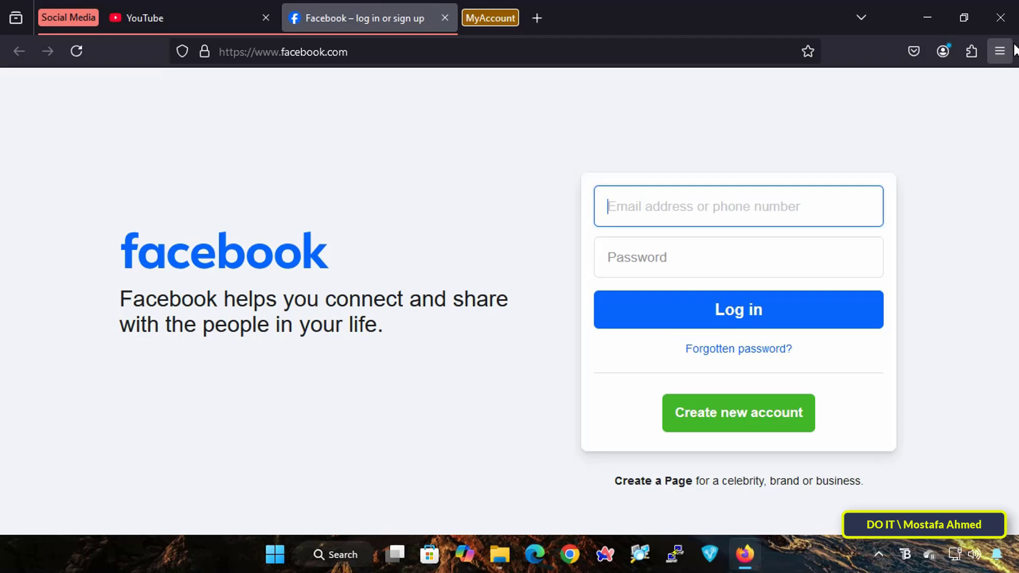
Enable 'Open previous windows and tabs' at startup in Firefox settings.
left_click(1000, 50)
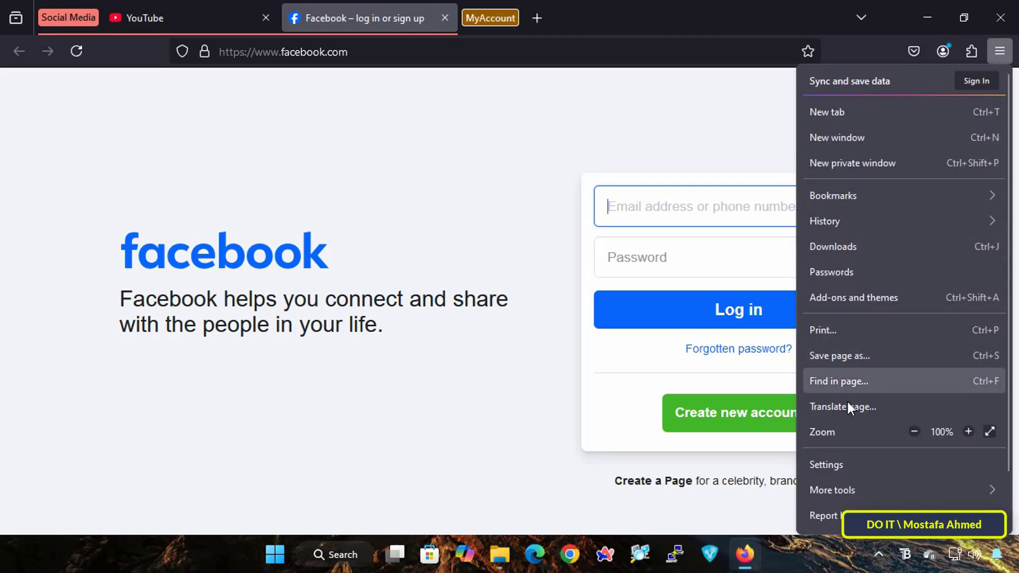
left_click(842, 463)
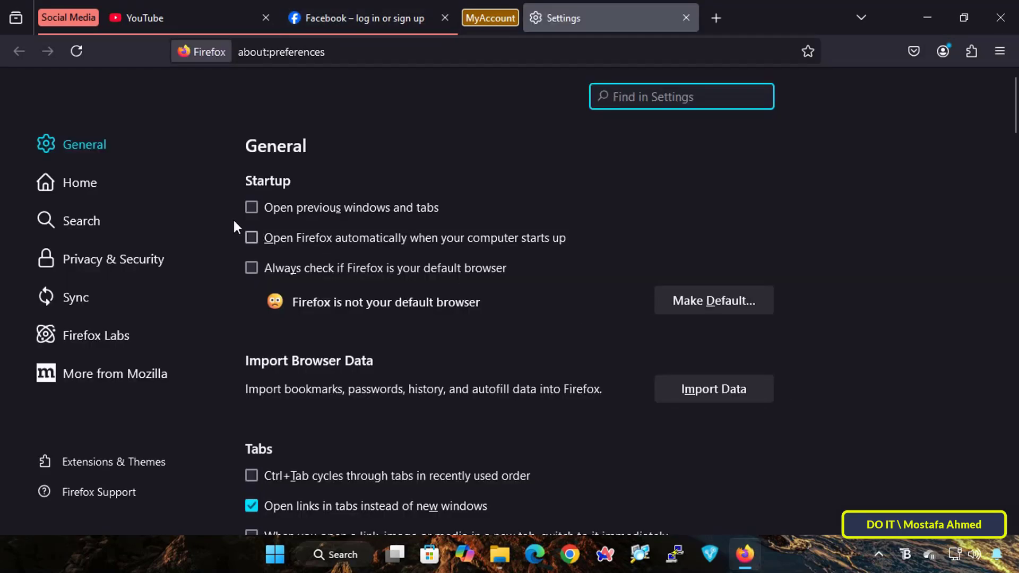
left_click(88, 139)
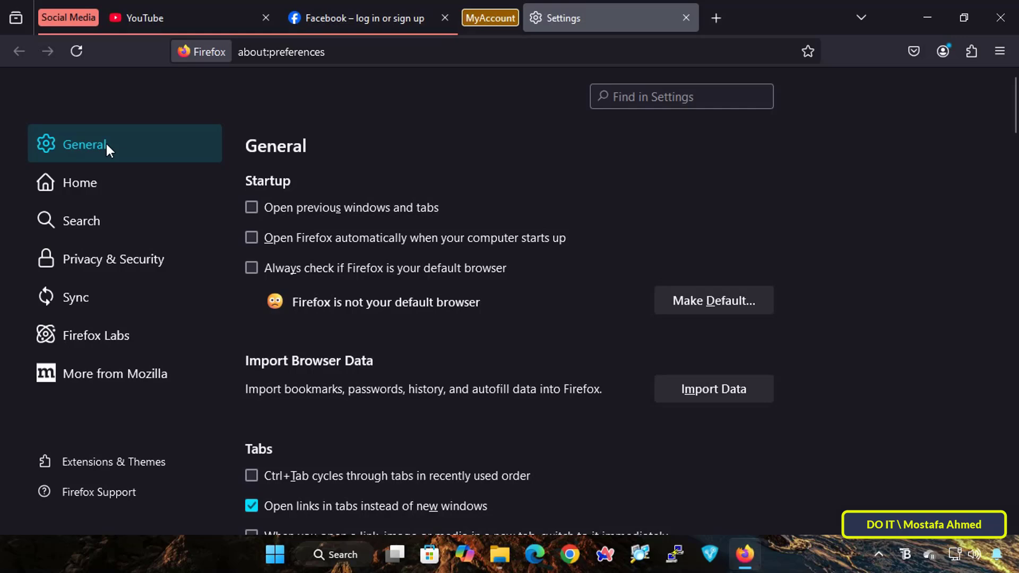
left_click(281, 209)
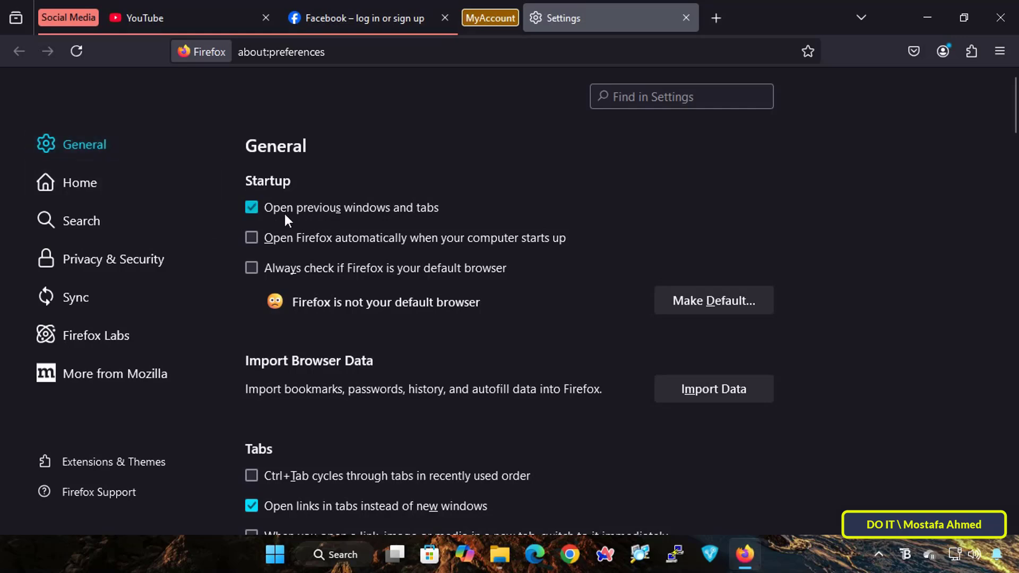
scroll(482, 225, "down", 10)
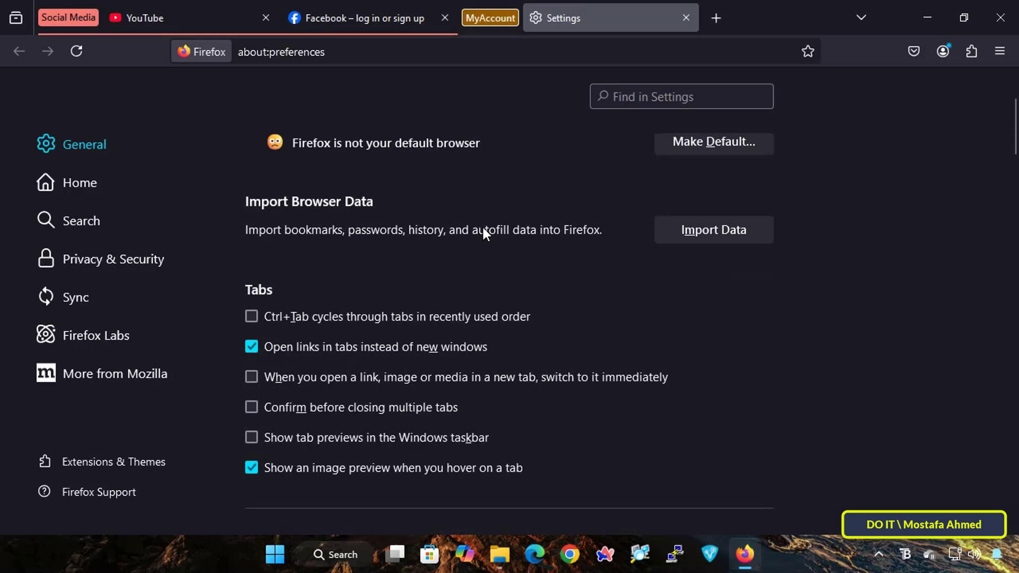
scroll(483, 234, "up", 5)
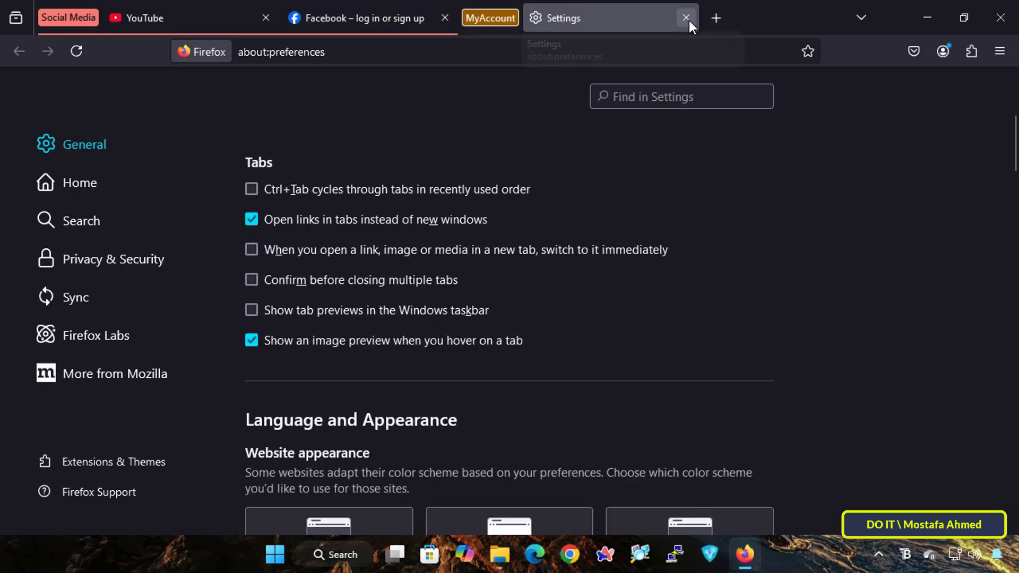
Close Settings and restart Firefox to confirm both tab groups are restored.
left_click(687, 19)
left_click(1002, 22)
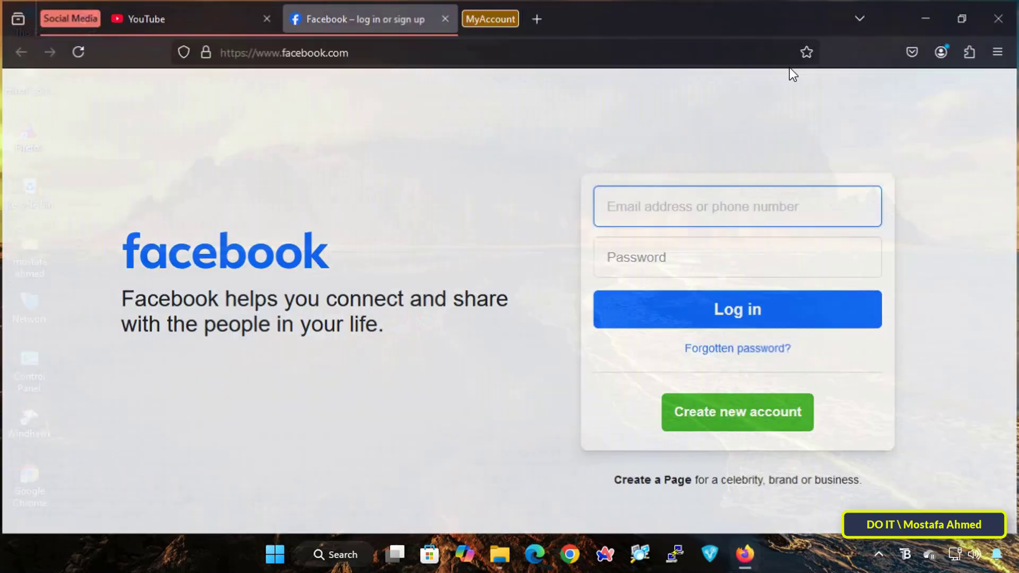
left_click(745, 559)
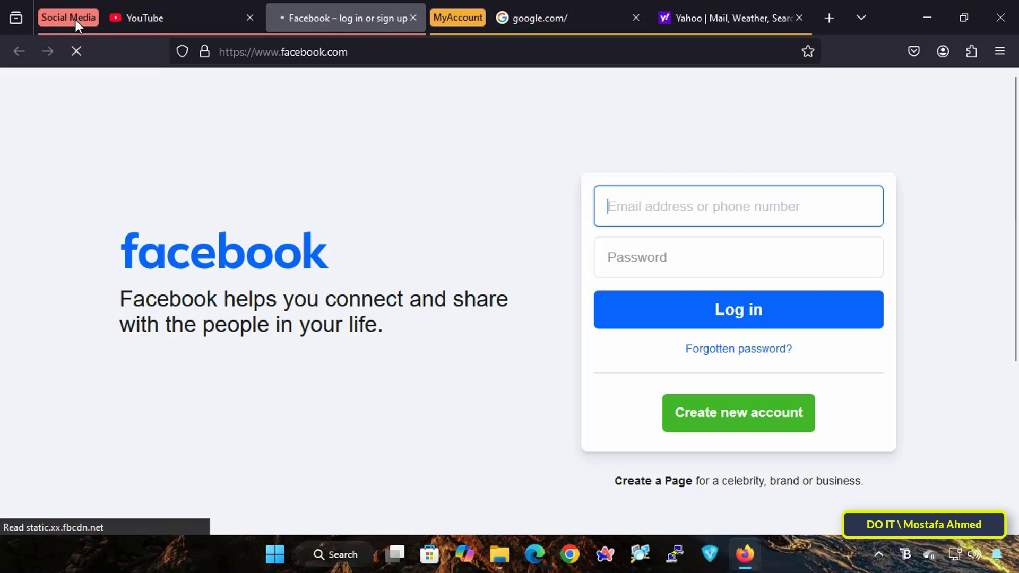
Change the Social Media tab group's colour to pink.
right_click(75, 21)
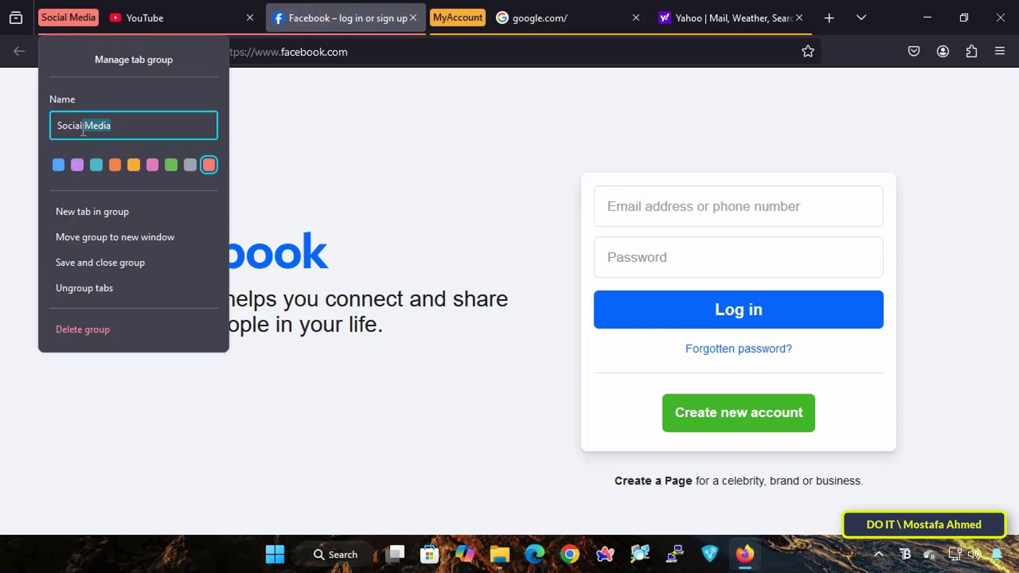
left_click(134, 165)
left_click(152, 165)
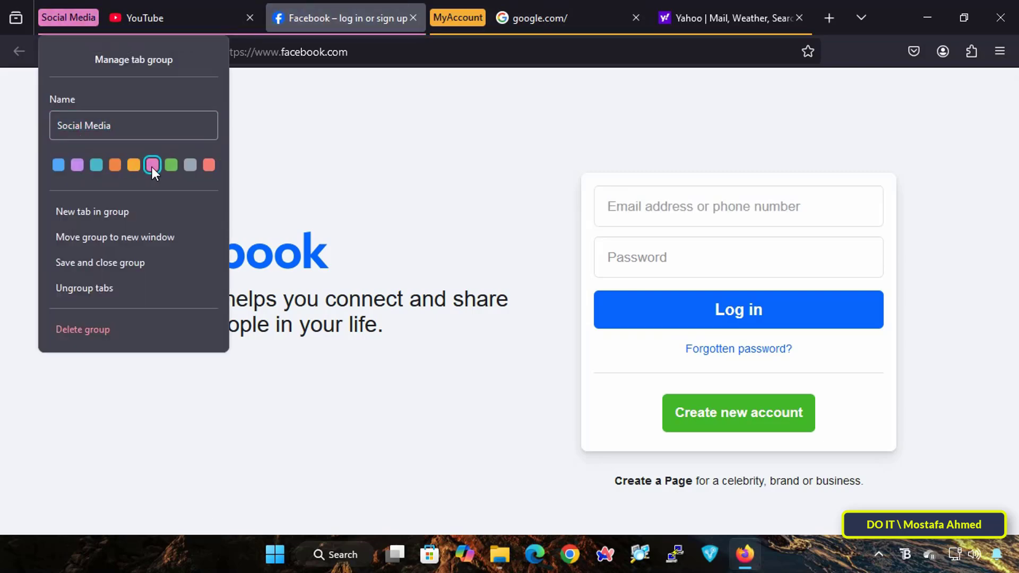
left_click(268, 136)
Open the YouTube tab's context menu and dismiss it without changes.
right_click(177, 18)
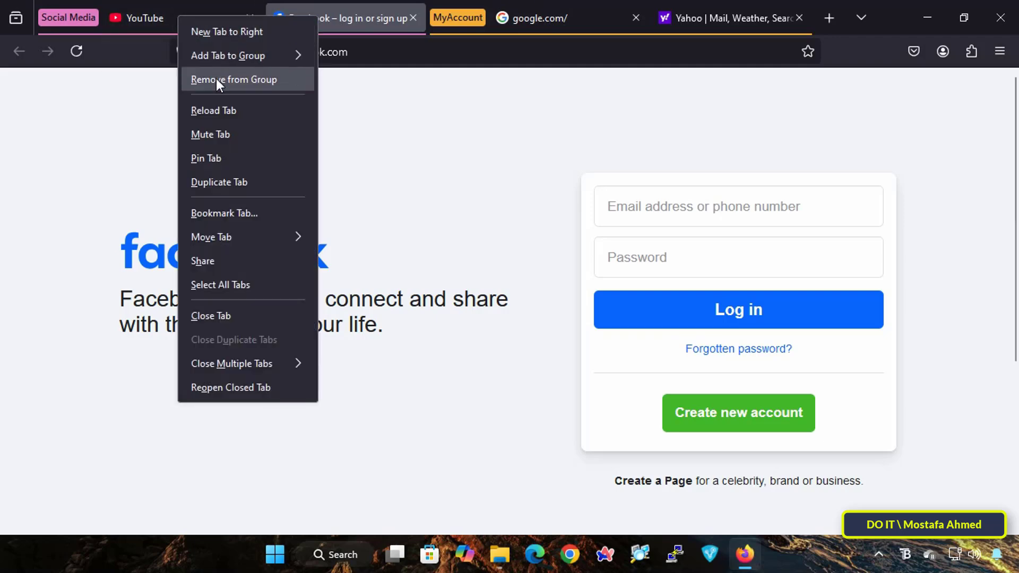
mouse_move(262, 55)
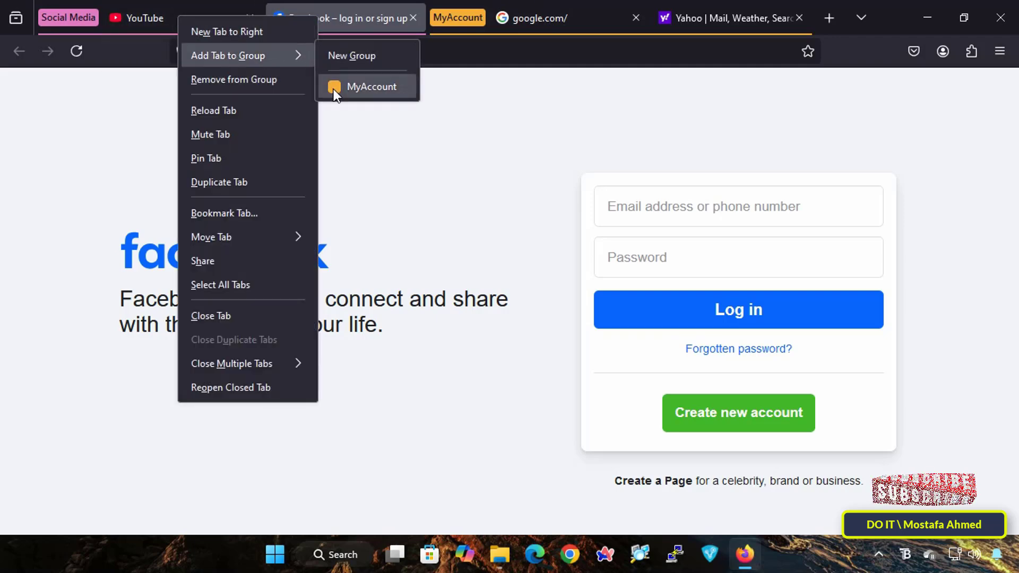
left_click(418, 182)
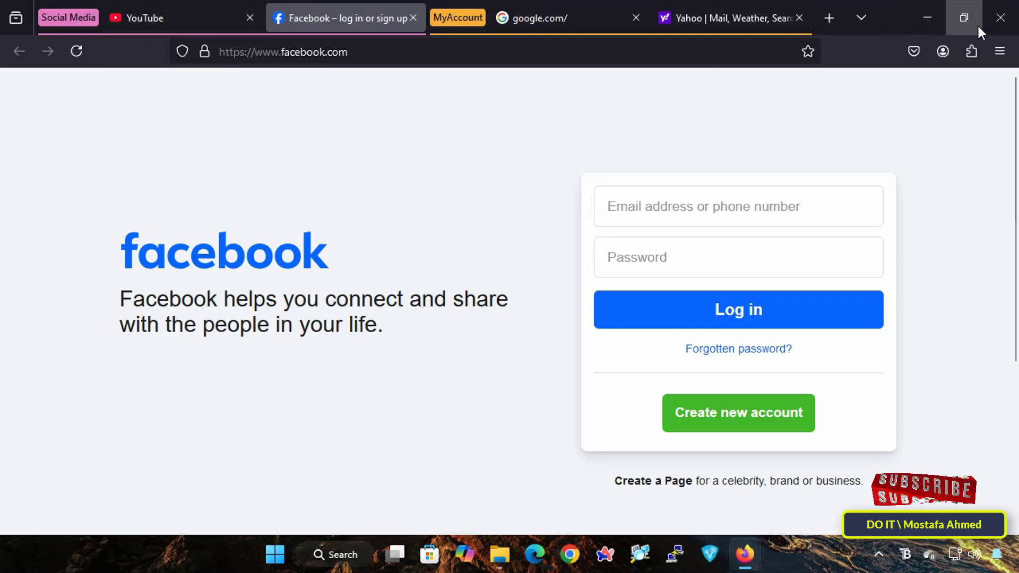
left_click(992, 21)
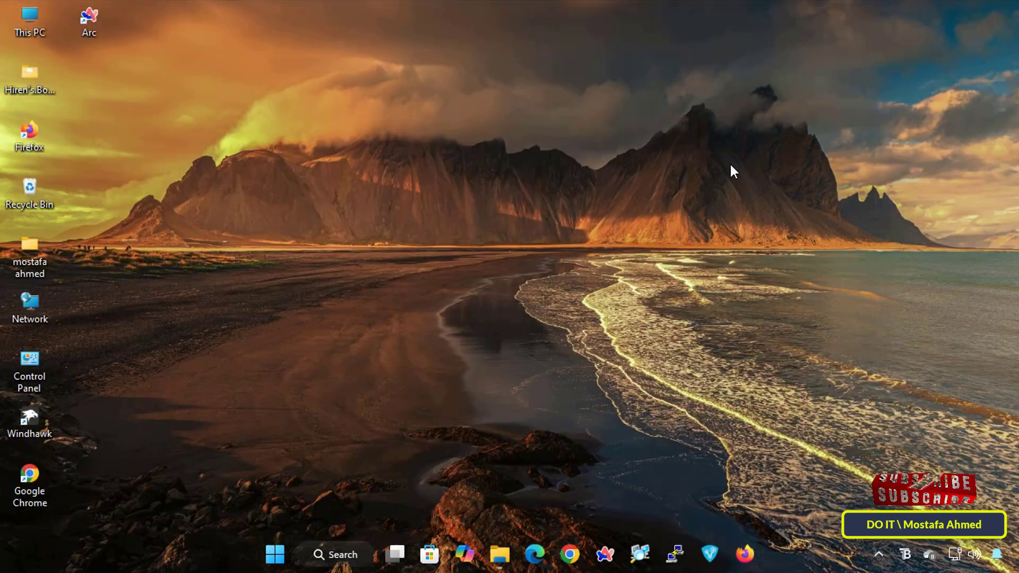